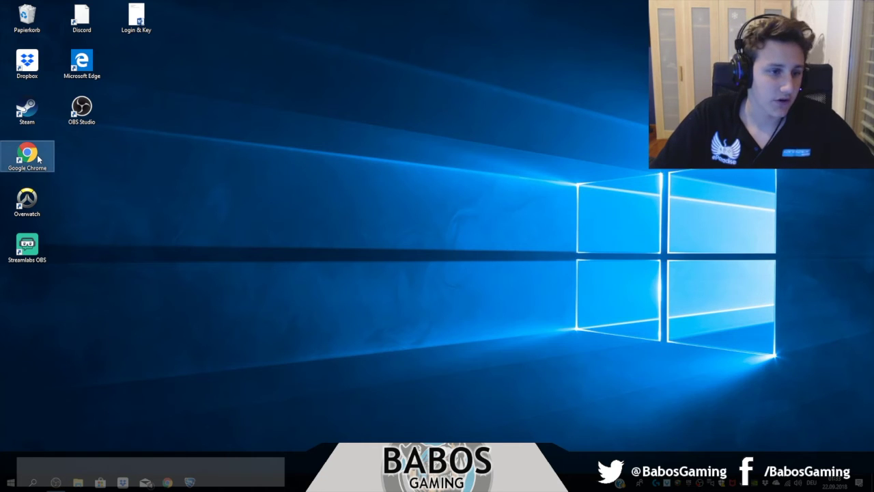
Open the Streamlabs website in Google Chrome and look at the Streamlabs OBS beta download for Windows.
double_click(49, 164)
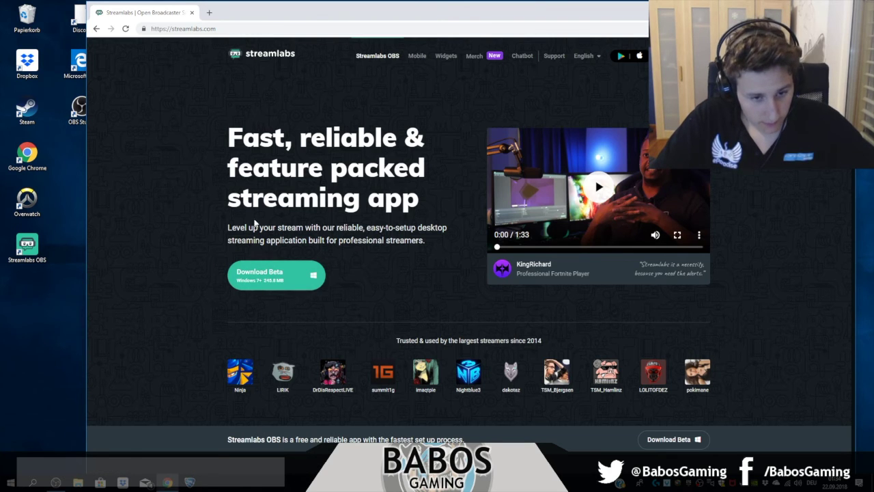
mouse_move(220, 385)
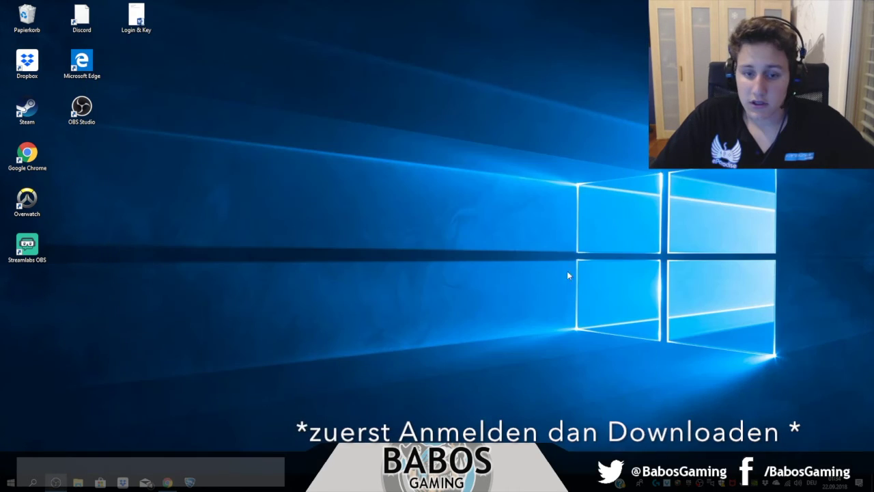
Launch Streamlabs OBS and open the preferences (Einstellungen) section of its donation settings (Spenden-Einstellungen).
mouse_move(27, 246)
mouse_down()
mouse_move(344, 242)
mouse_move(362, 172)
mouse_move(435, 217)
mouse_move(378, 232)
mouse_move(31, 256)
mouse_up()
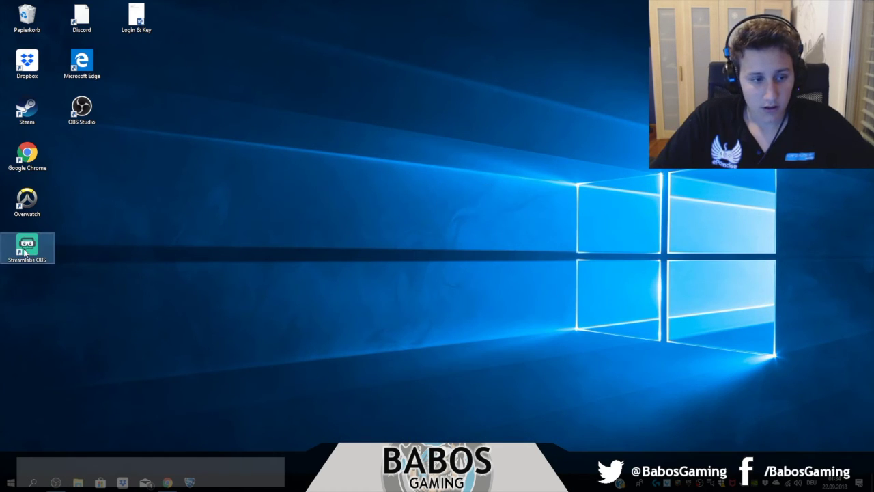
key(Return)
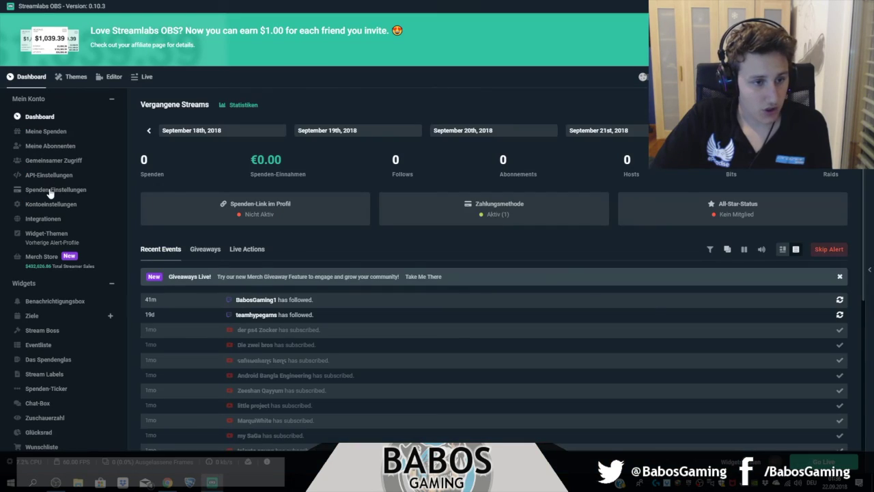
click(50, 192)
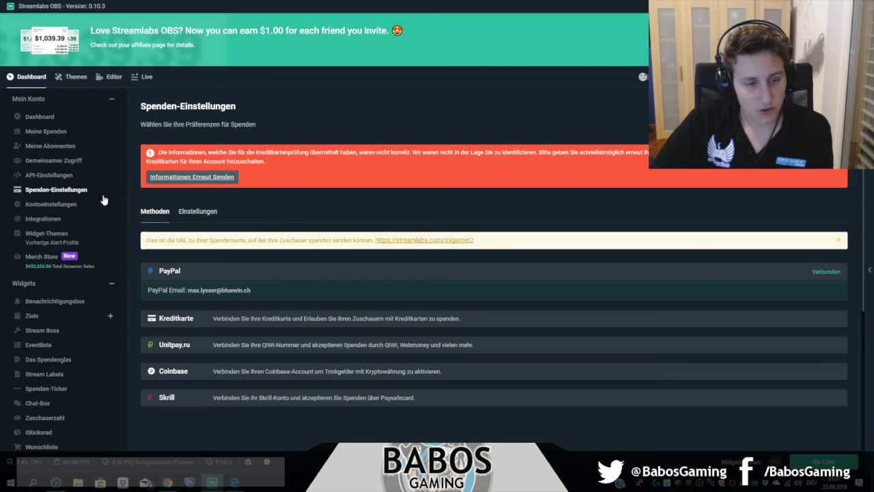
click(200, 214)
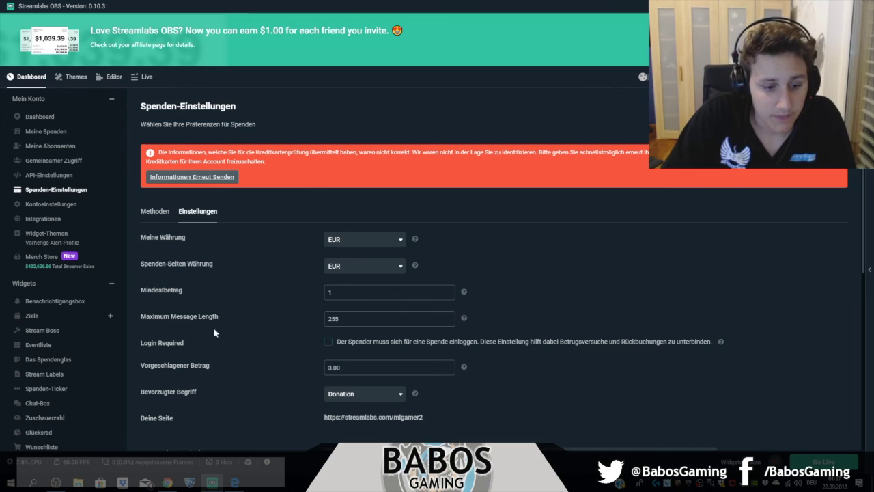
Open the channel's donation page in the browser, look through the available donation currencies, and return to Streamlabs OBS.
click(373, 417)
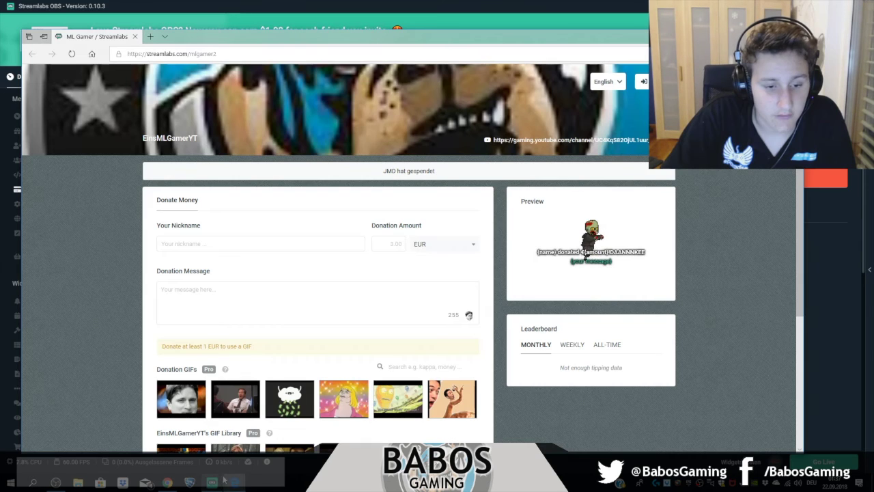
click(438, 250)
scroll(434, 297, down, 3)
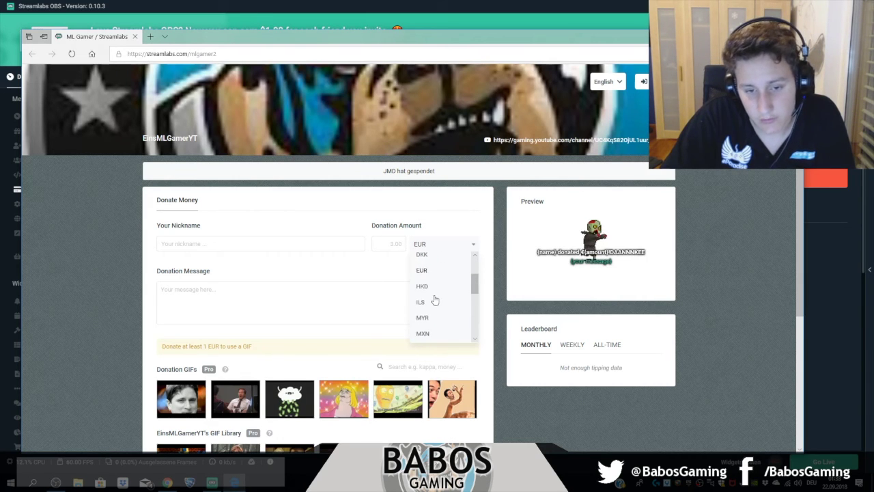
click(406, 264)
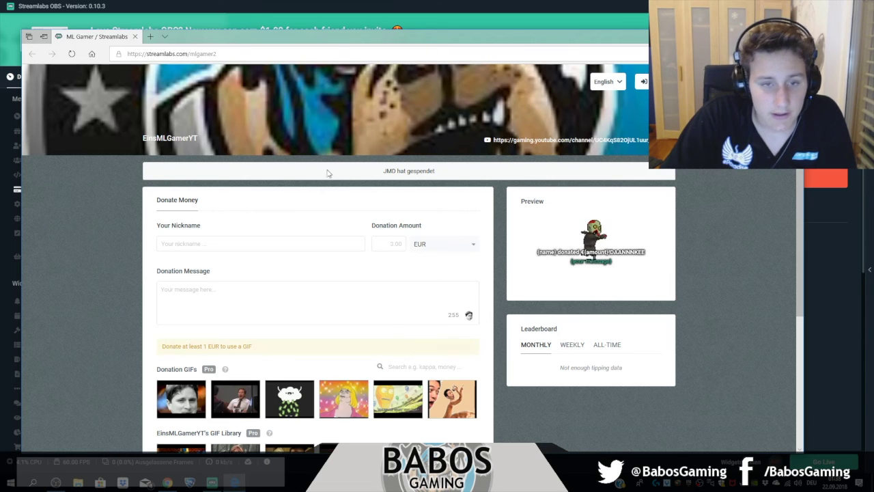
key(ctrl+w)
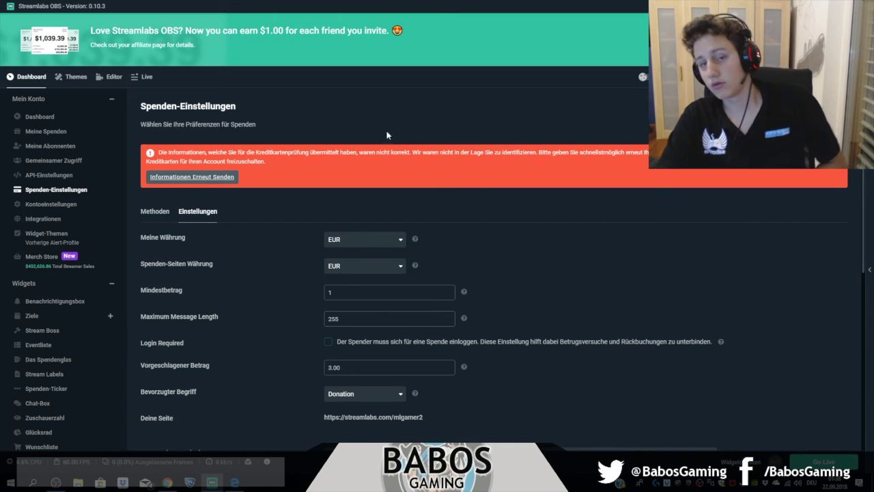
Switch back to the donation page in the browser and fill in the nickname "adadsd" and a donation amount of 1 EUR.
click(235, 482)
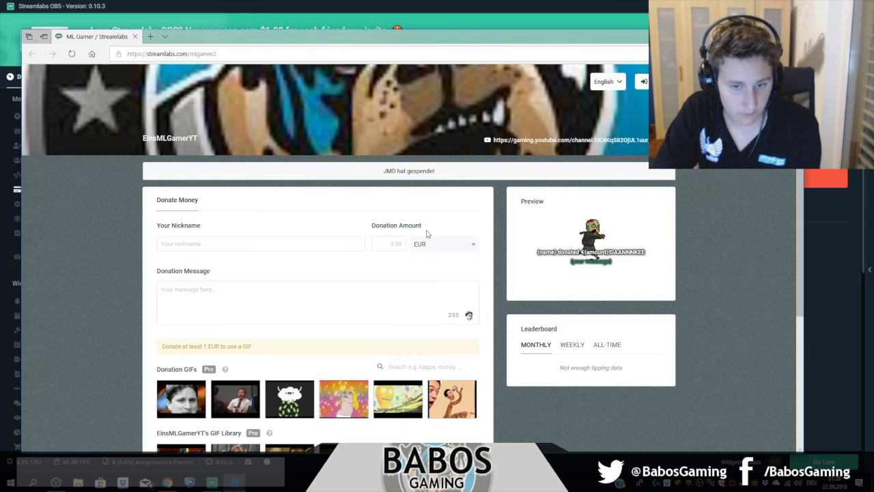
click(341, 246)
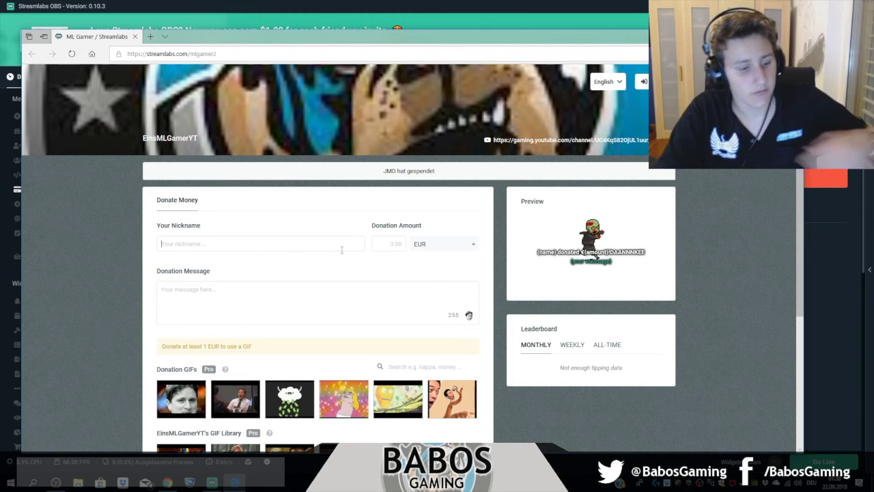
text(adadsd)
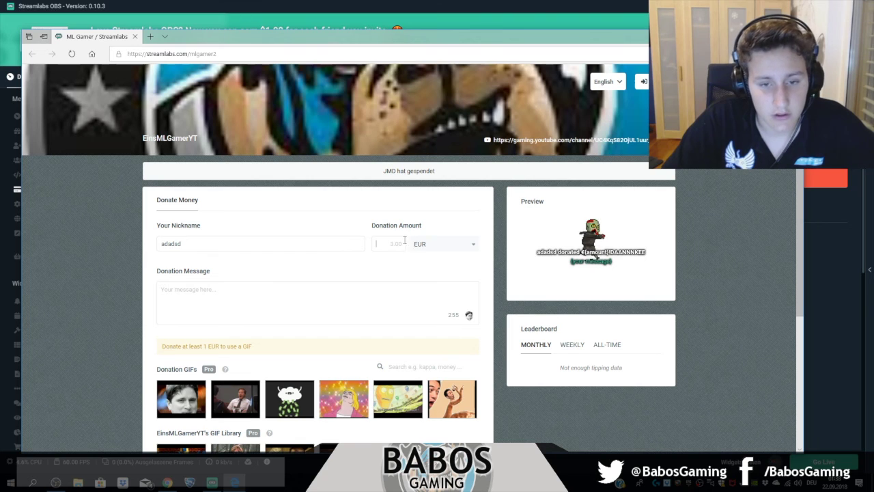
text(sad)
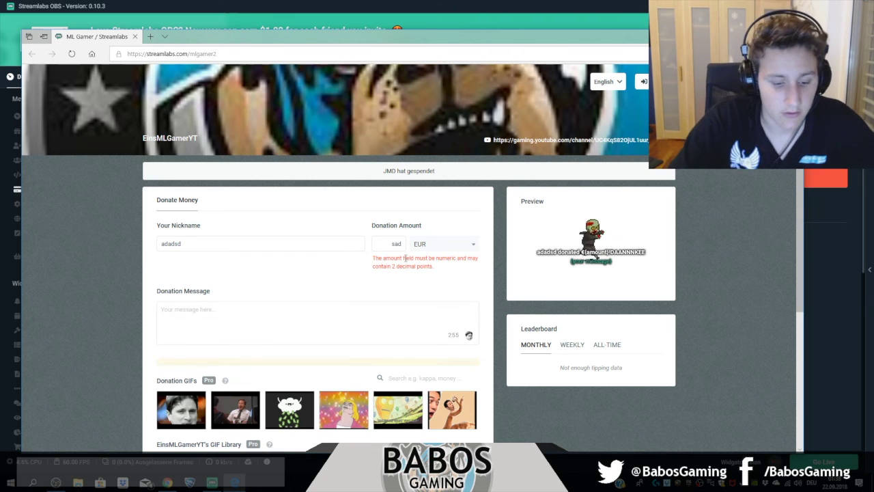
key(BackSpace)
key(BackSpace)
key(BackSpace)
text(1)
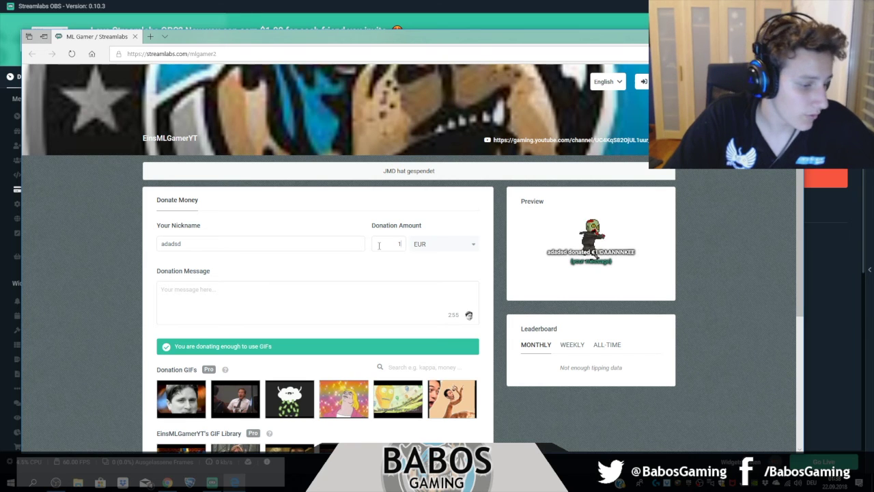
Look over the GIF and effect options, and try a donation amount of 0.5 EUR to test the minimum.
scroll(347, 324, down, 2)
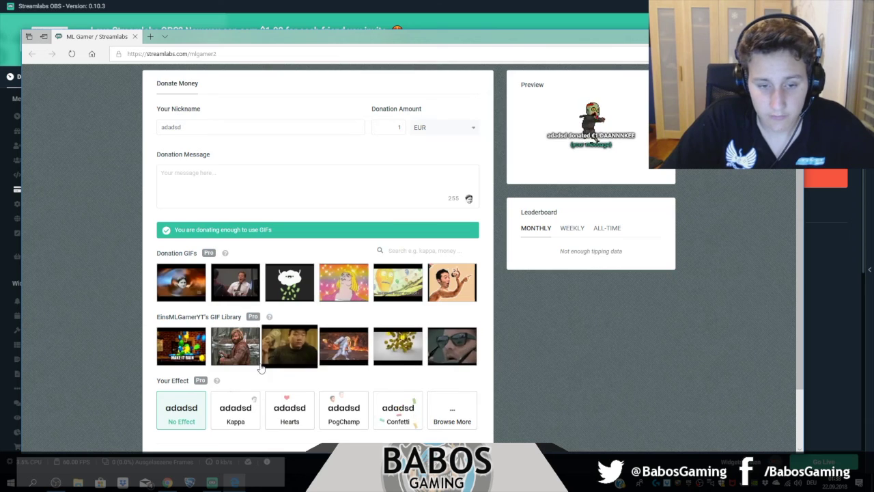
scroll(347, 338, up, 2)
key(BackSpace)
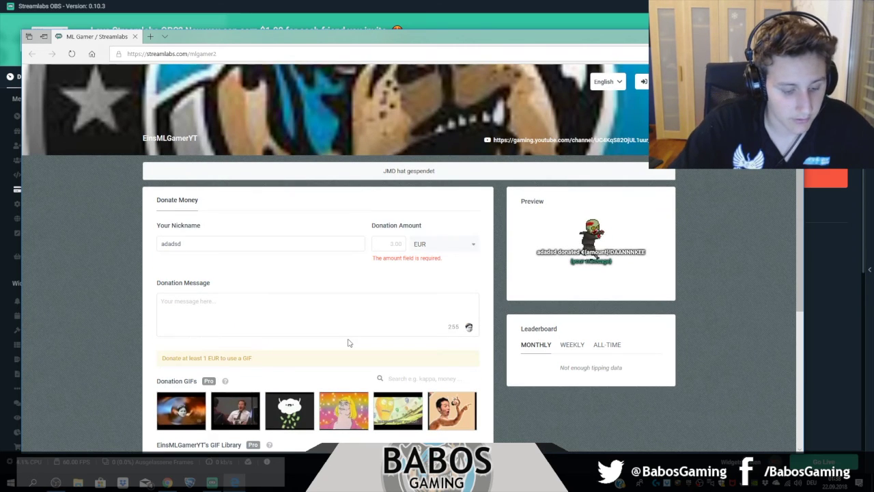
text(0.)
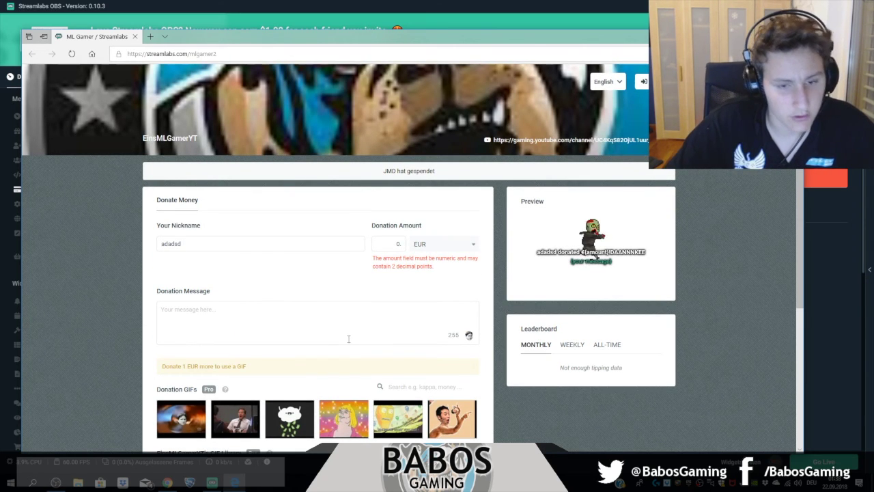
text(5)
mouse_move(373, 258)
mouse_down()
mouse_move(467, 267)
mouse_move(375, 258)
mouse_up()
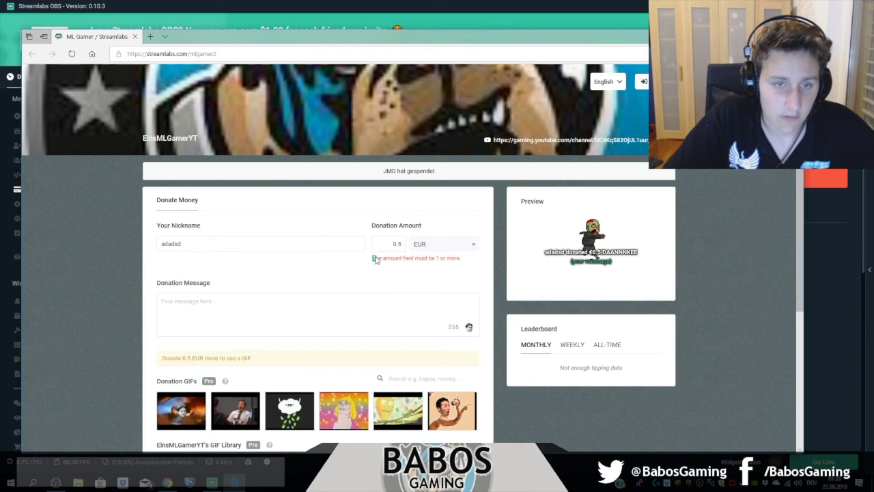
Compare with the minimum amount in the Streamlabs OBS donation settings and set the donation amount back to 1 EUR.
key(alt+Tab)
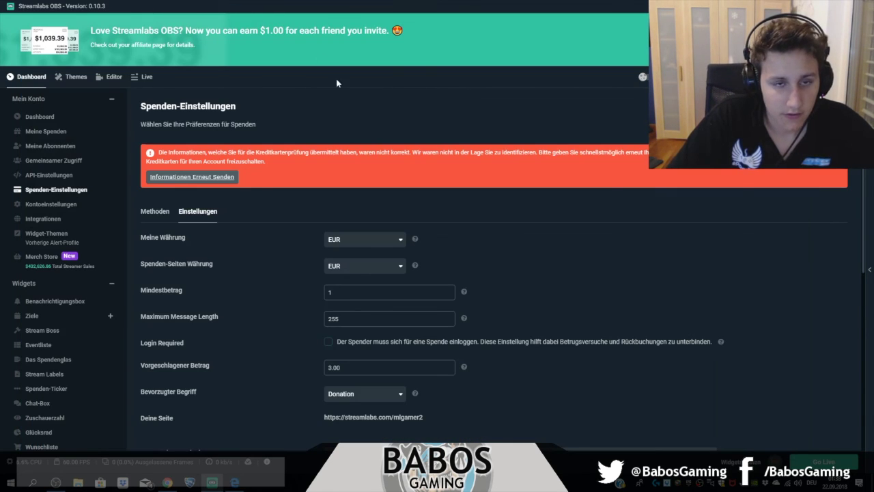
key(alt+Tab)
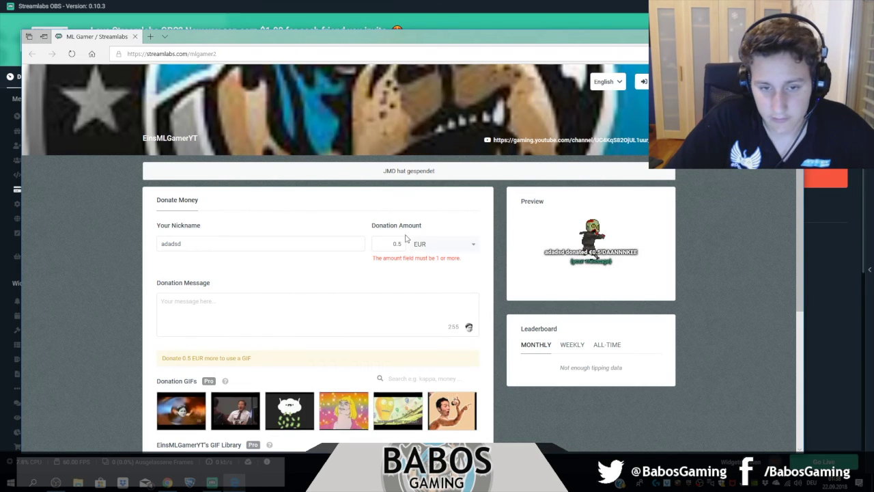
triple_click(452, 257)
click(403, 244)
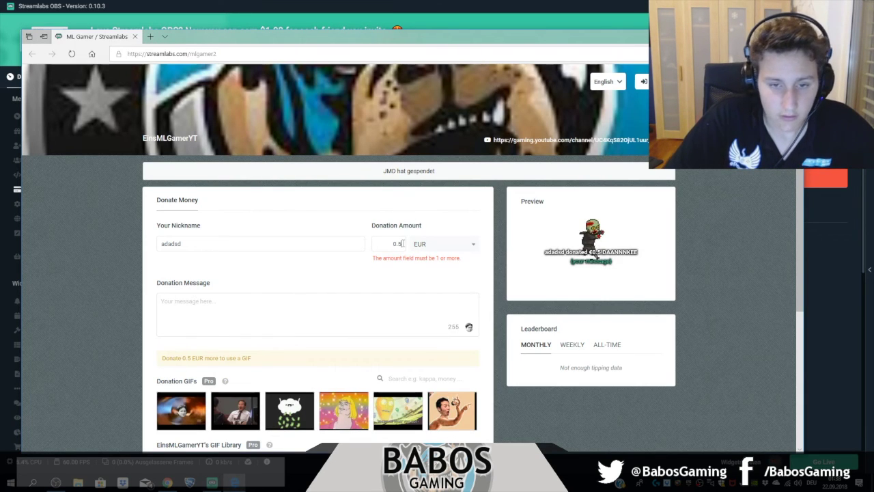
key(BackSpace)
key(BackSpace)
key(BackSpace)
text(1)
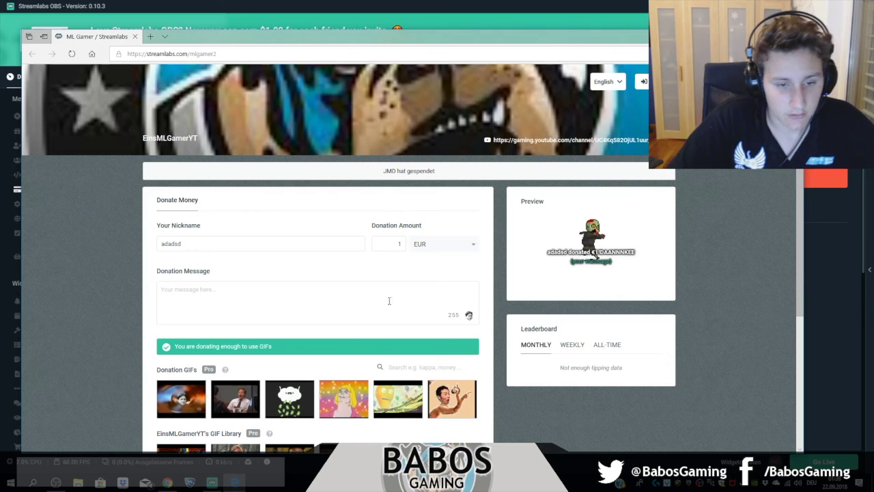
Fill the donation message with random placeholder letters and add the 4Head emote at the end.
scroll(202, 376, down, 1)
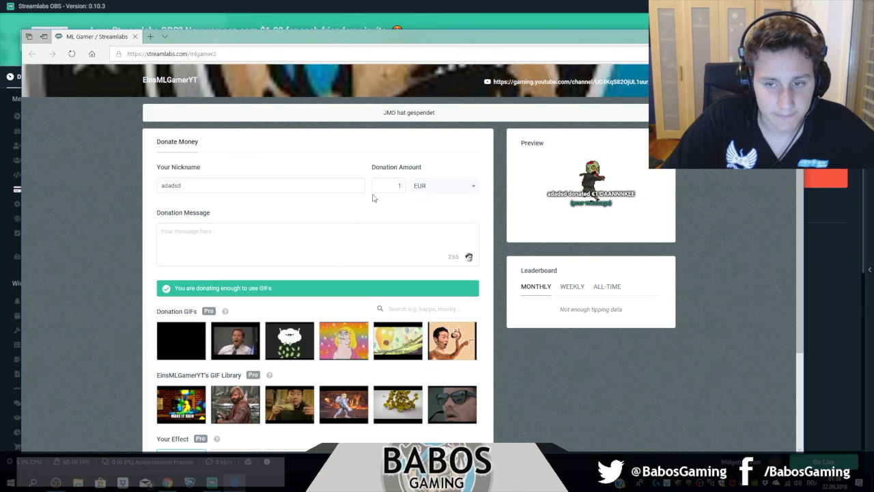
click(244, 237)
text(ef)
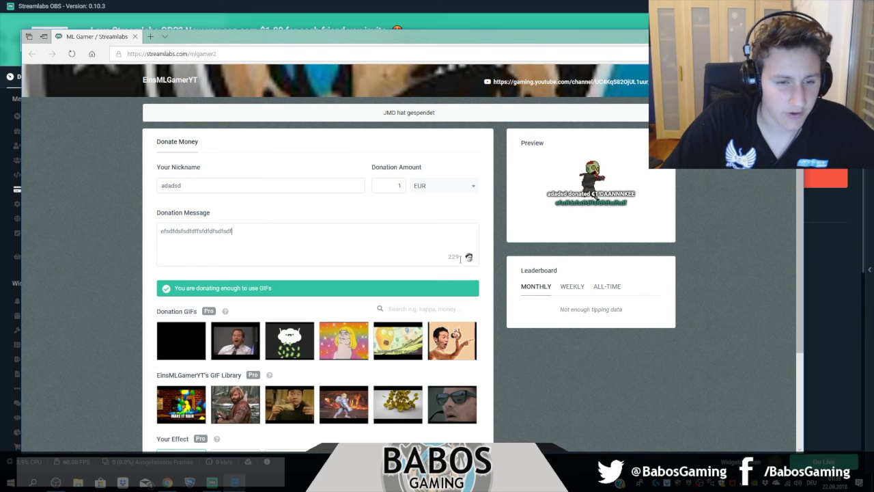
text(sdfdsfsdfdffs)
click(469, 257)
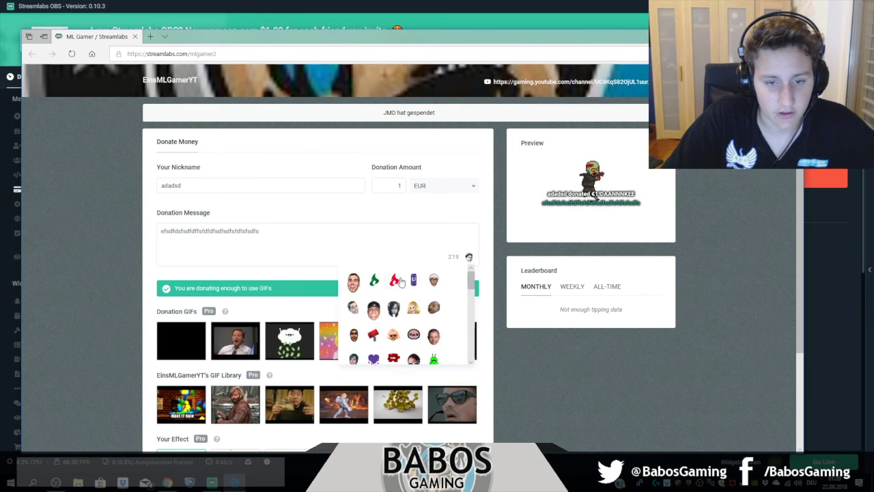
click(356, 284)
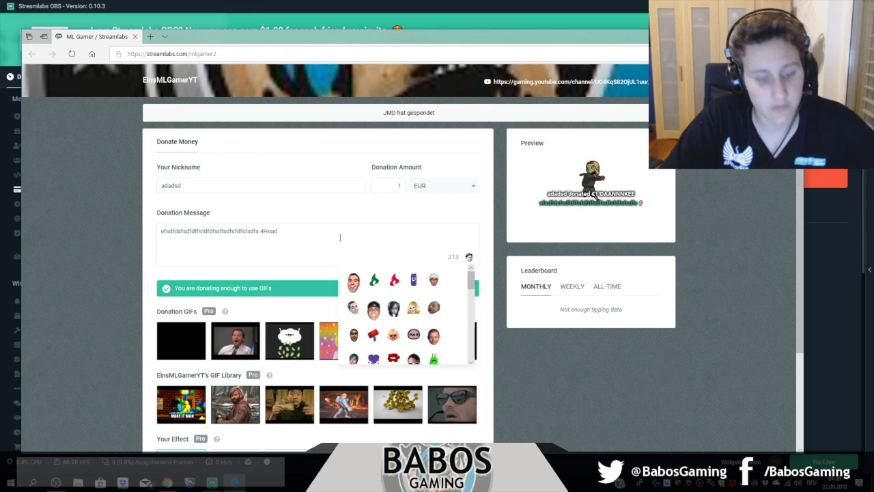
Delete the whole donation message including the emote and close the emote picker.
key(BackSpace)
key(BackSpace)
key(BackSpace)
key(BackSpace)
key(BackSpace)
key(BackSpace)
key(BackSpace)
key(BackSpace)
key(BackSpace)
key(BackSpace)
key(BackSpace)
key(BackSpace)
key(BackSpace)
key(BackSpace)
key(BackSpace)
key(BackSpace)
key(BackSpace)
key(BackSpace)
key(BackSpace)
key(BackSpace)
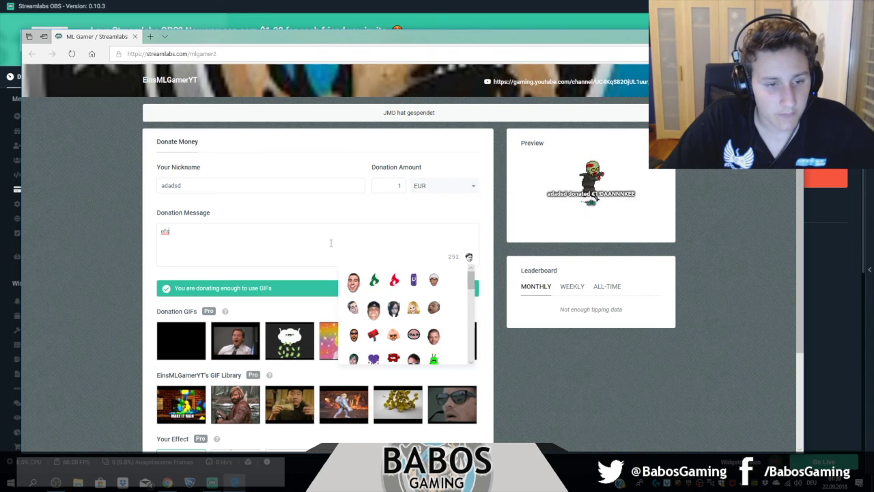
click(334, 226)
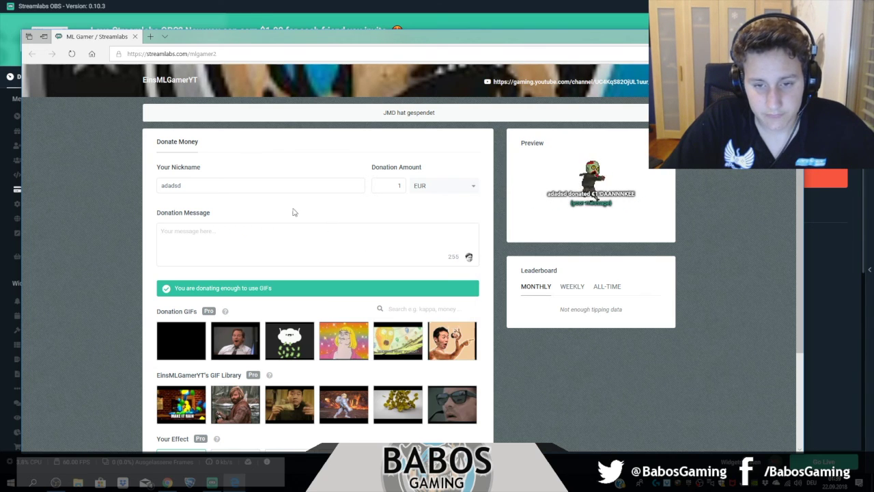
Return to the donation settings in Streamlabs OBS and set the maximum message length to 250.
click(190, 10)
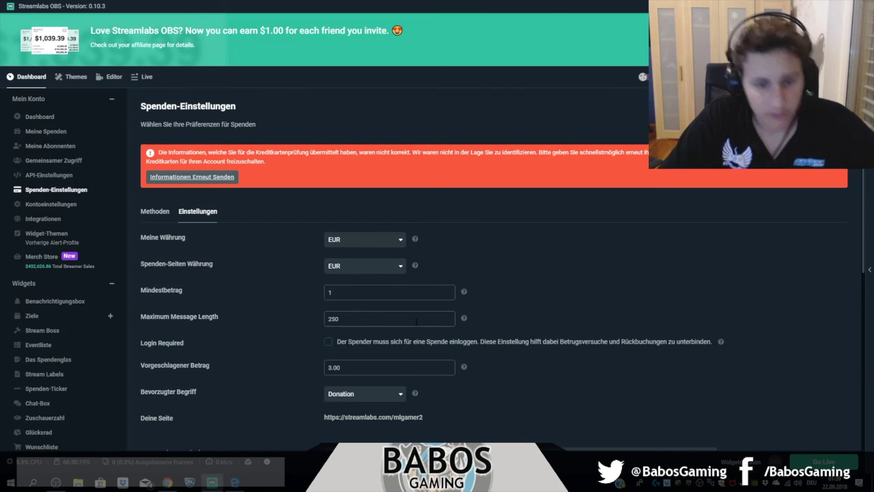
scroll(414, 318, down, 2)
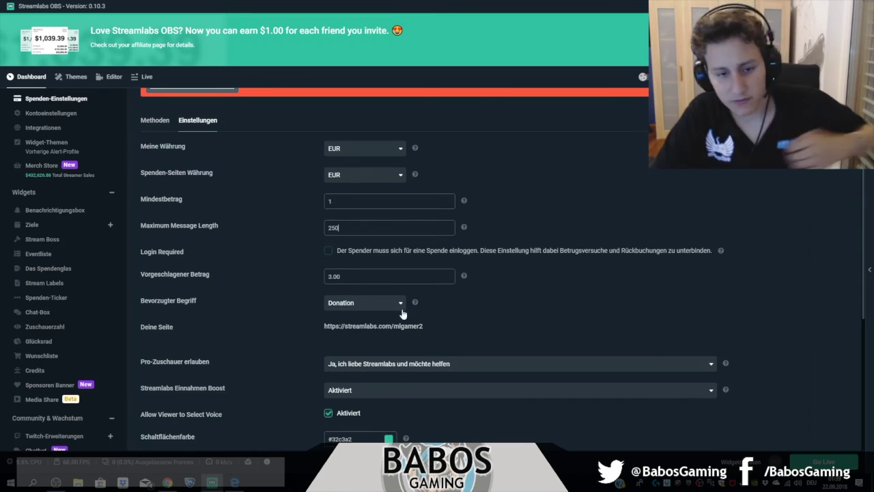
Clear the amount on the browser's donation page to check the suggested amount placeholder, and return to Streamlabs OBS.
click(416, 276)
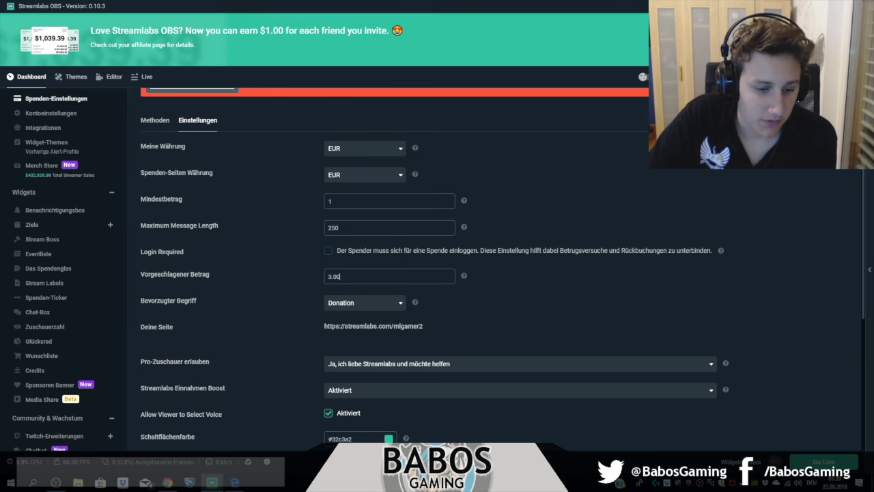
click(235, 482)
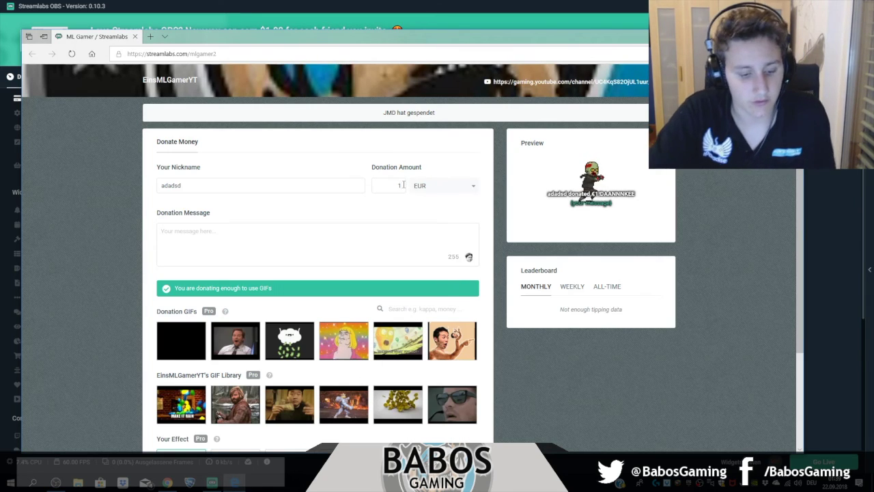
key(BackSpace)
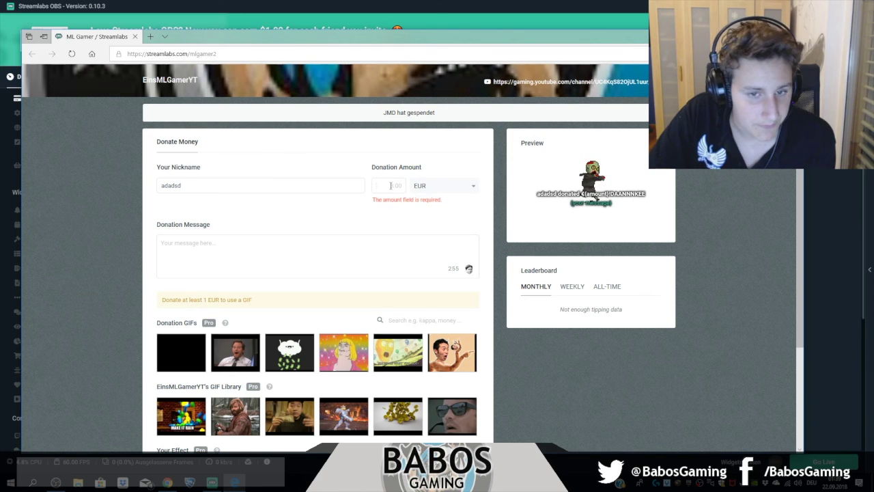
click(182, 10)
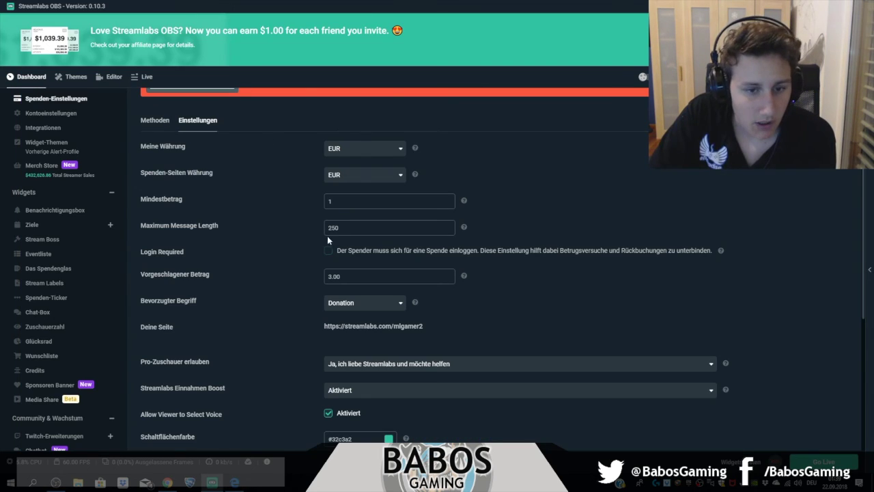
Choose Donation as the preferred term, check the wording on the browser's donation page, and return to Streamlabs OBS.
scroll(358, 185, down, 3)
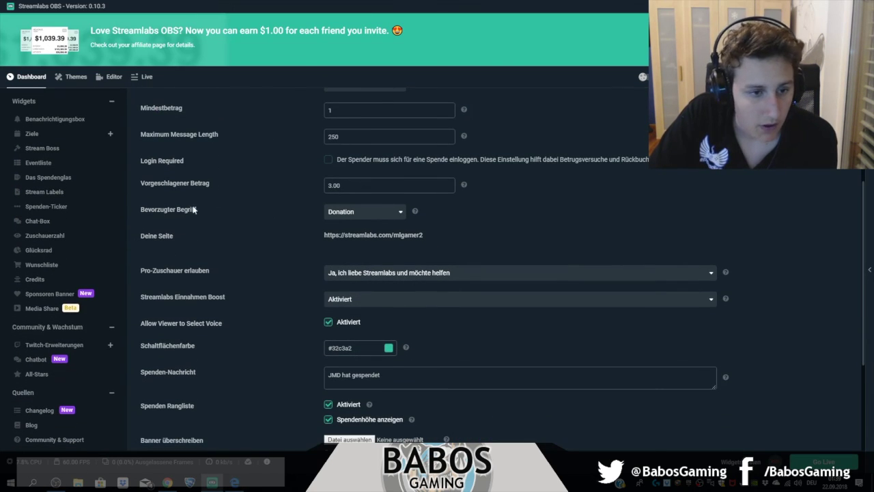
click(353, 213)
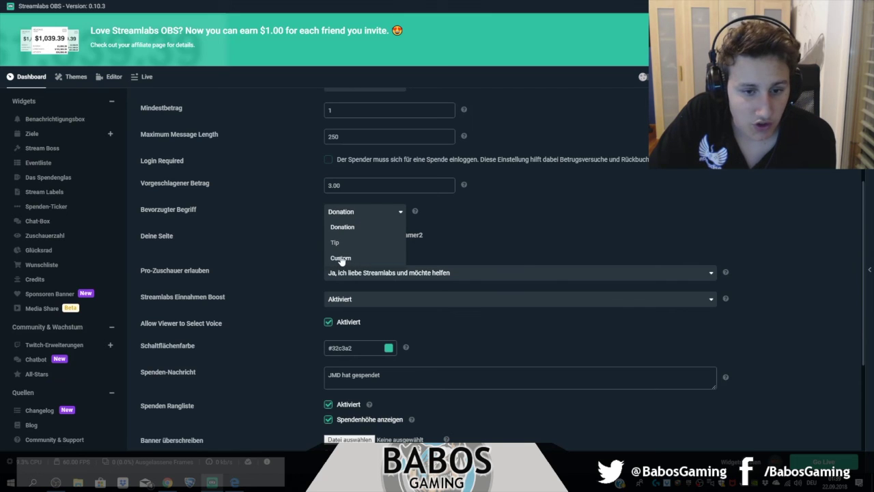
click(343, 227)
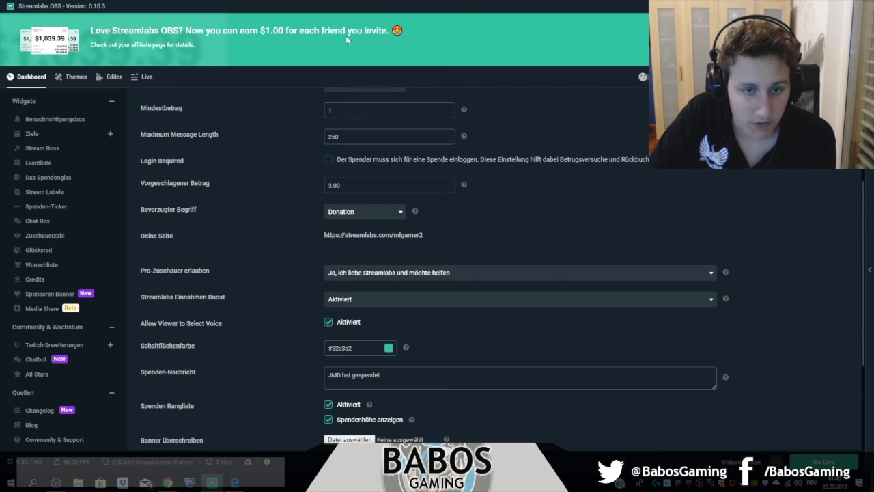
click(237, 482)
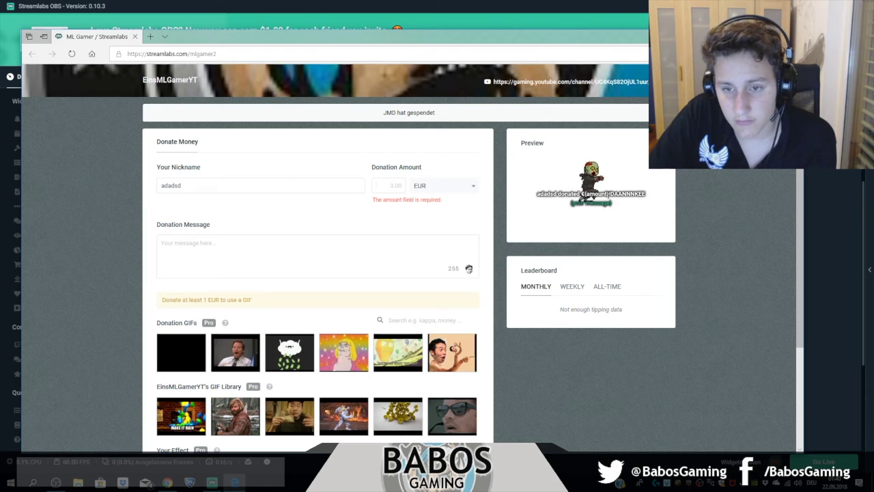
key(alt+Tab)
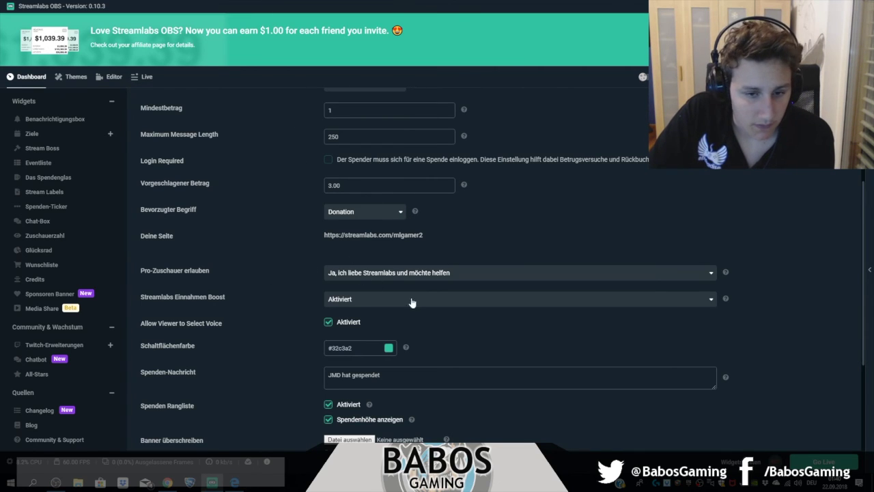
Review the options for allowing Pro viewers and keep "Ja, ich liebe Streamlabs und möchte helfen".
click(455, 281)
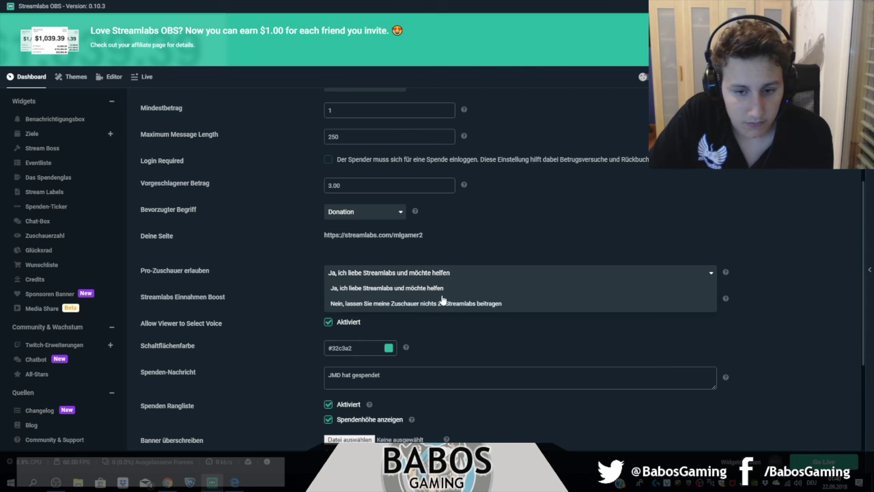
click(439, 275)
scroll(437, 315, down, 1)
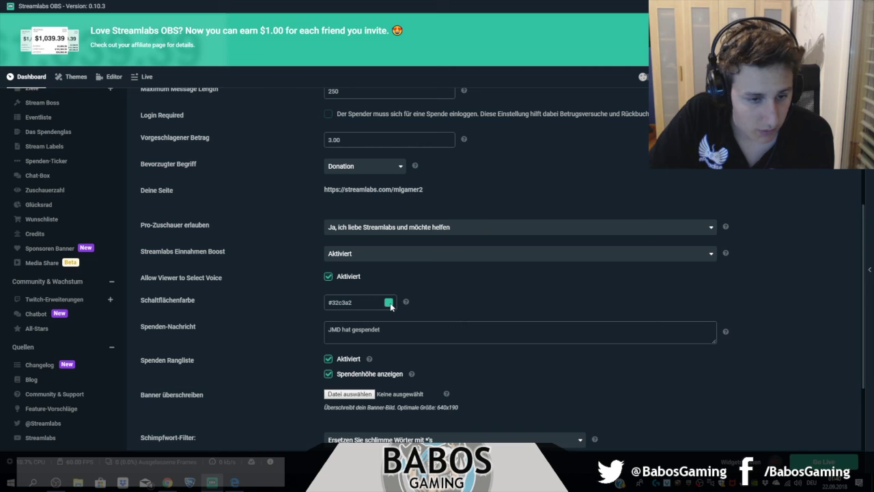
Locate the donation message text above the form on the browser's donation page and return to Streamlabs OBS.
scroll(391, 306, down, 1)
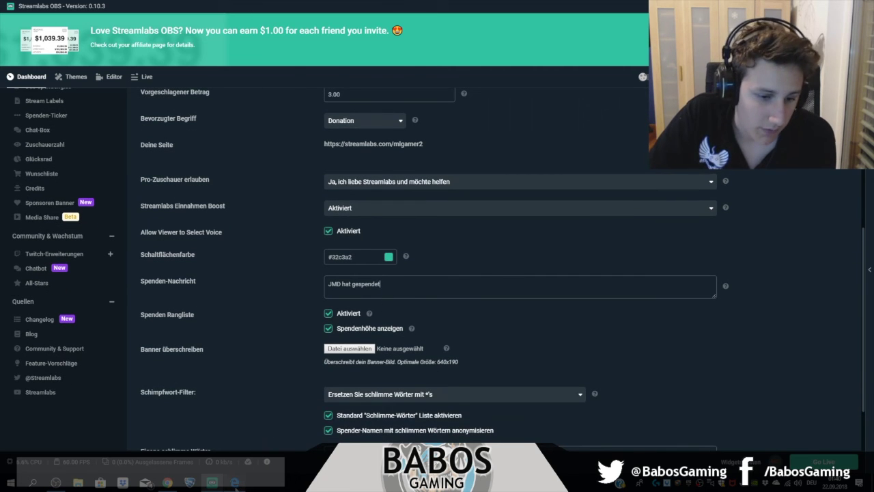
key(alt+Tab)
drag(447, 115, 381, 113)
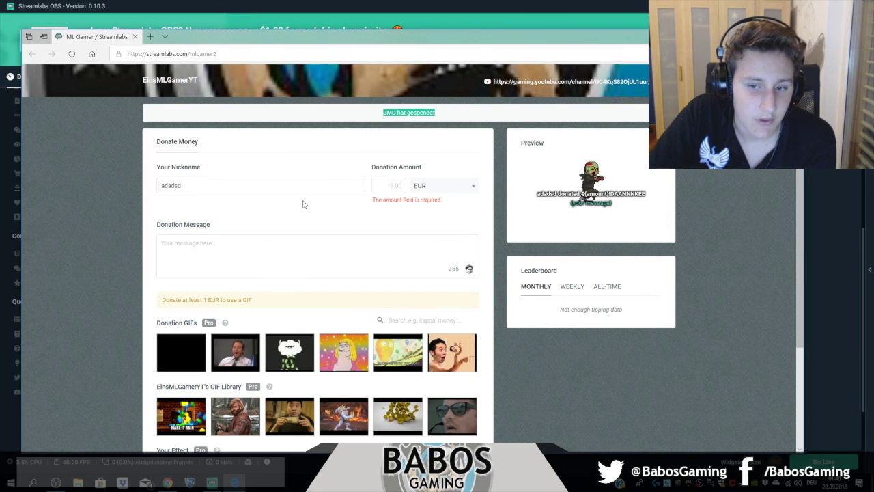
click(448, 114)
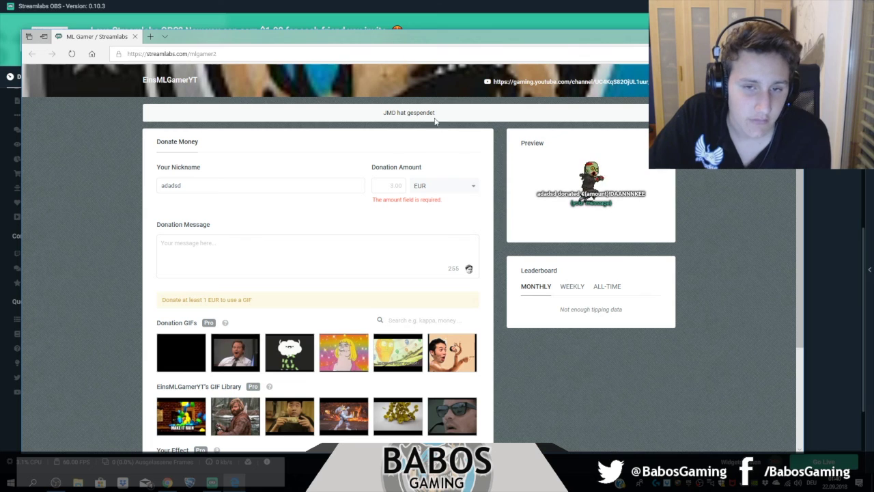
click(229, 7)
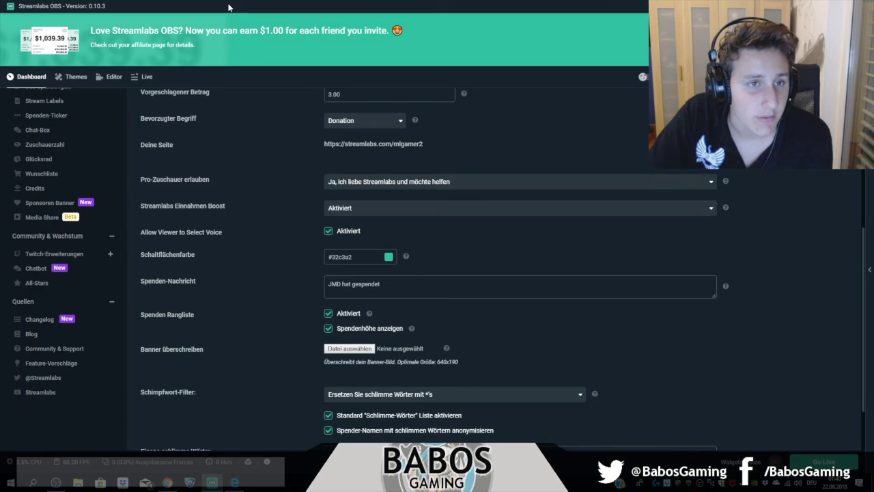
Replace the donation message in the settings with "Vielen Dank :)".
triple_click(354, 284)
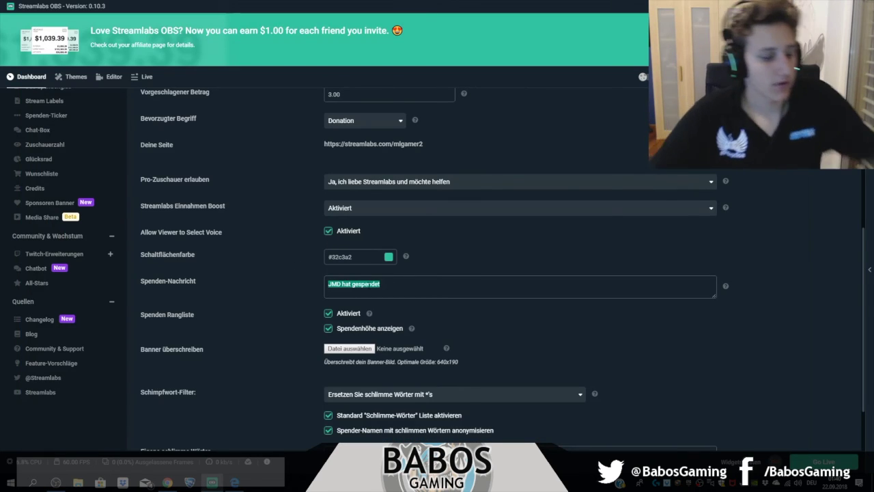
text(Vie)
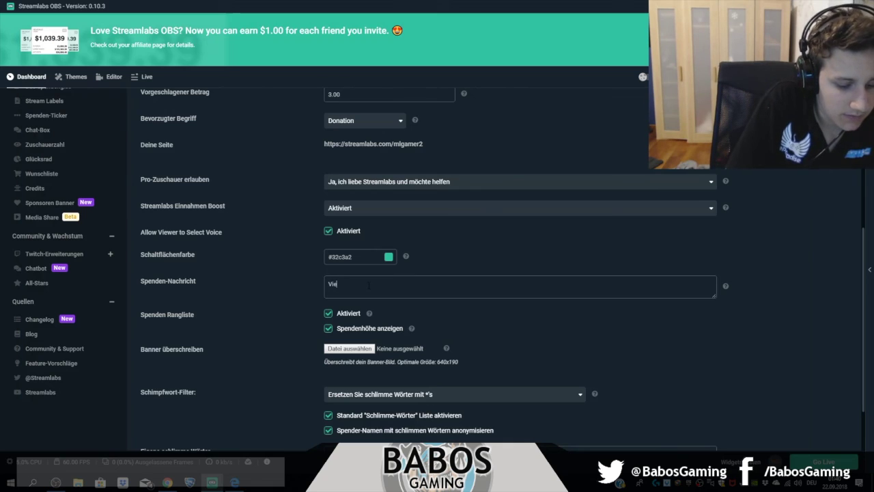
text(k)
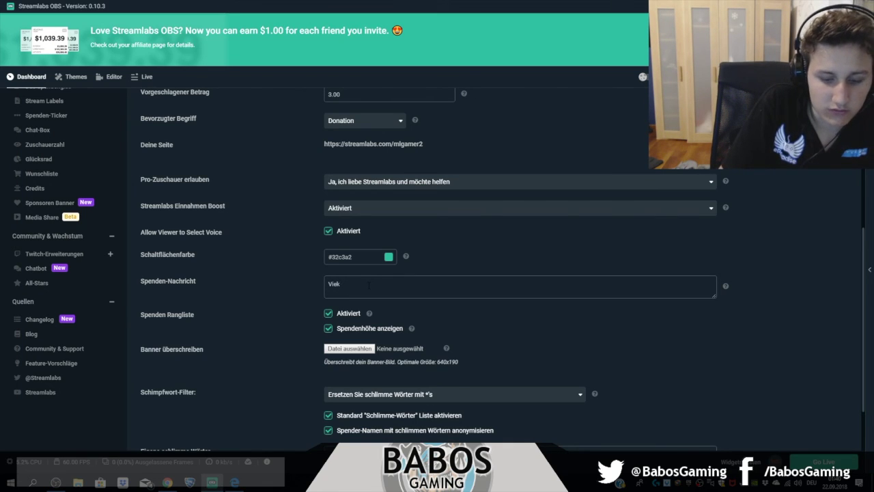
key(BackSpace)
text(len D)
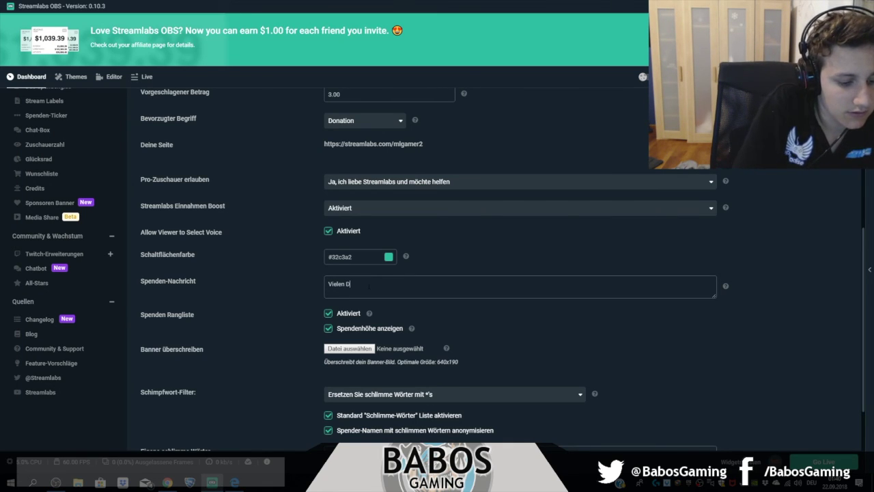
text(ank :))
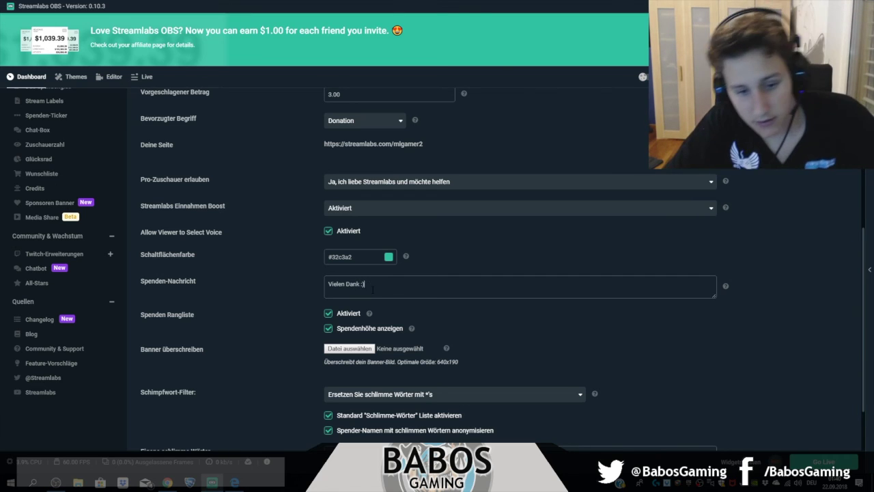
Examine the weekly, all-time and monthly leaderboards on the browser's donation page and return to the donation settings.
scroll(415, 307, down, 1)
scroll(465, 295, down, 1)
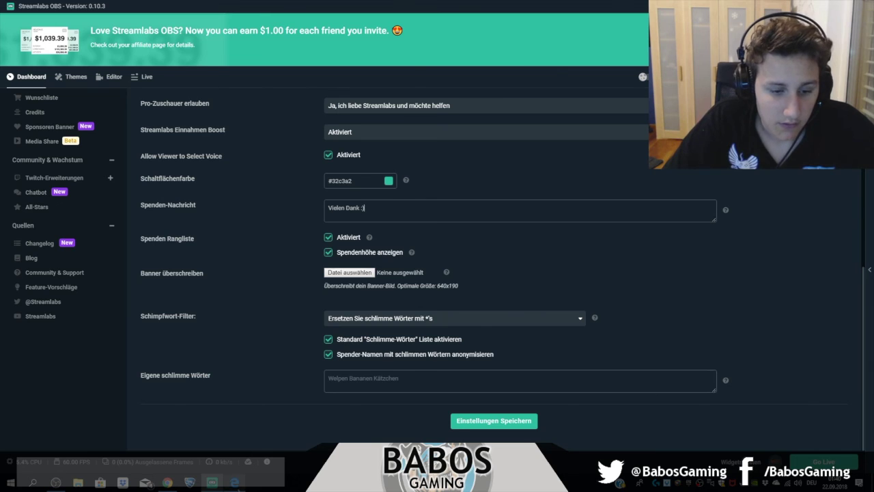
key(alt+Tab)
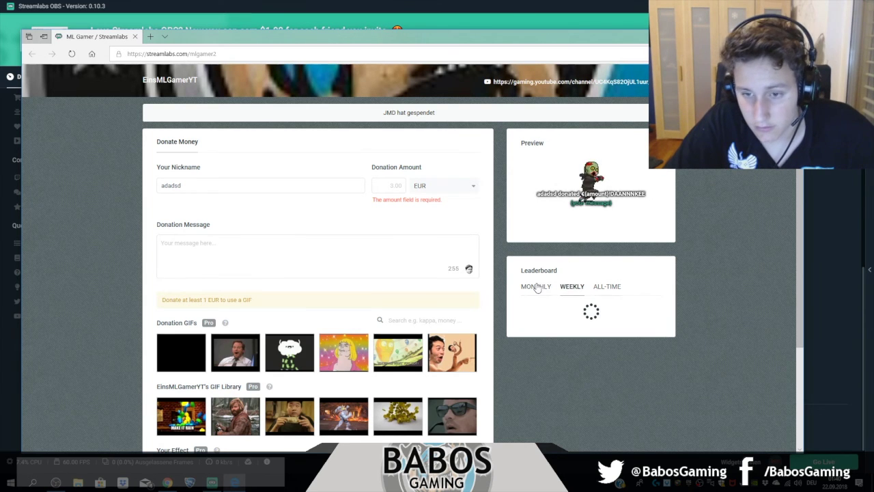
click(608, 287)
click(535, 287)
click(256, 28)
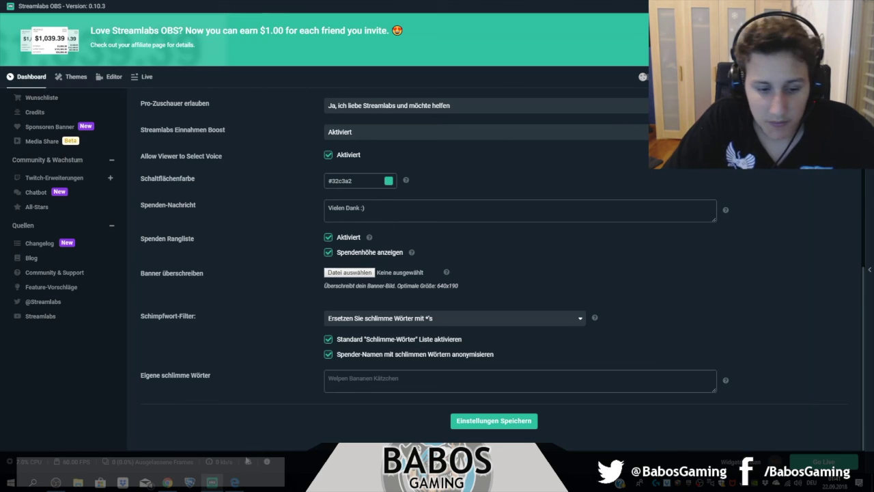
Switch the browser's donation page language to Deutsch, inspect the page, and return to Streamlabs OBS.
click(235, 482)
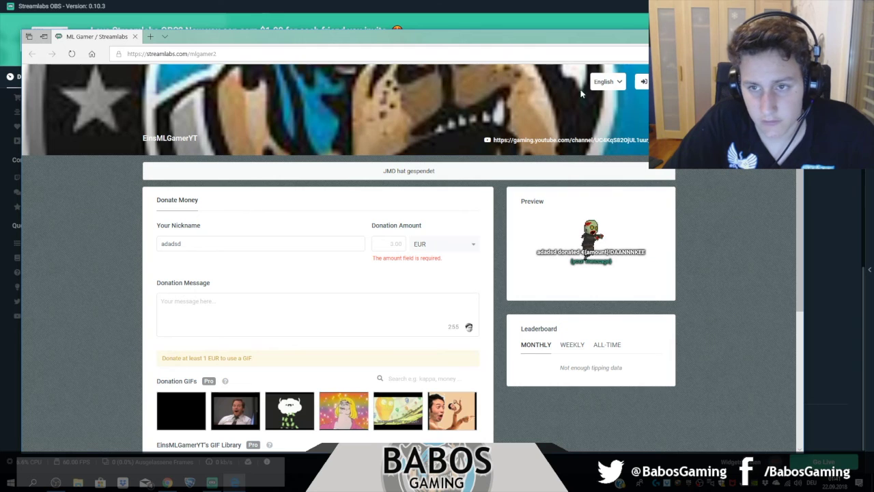
click(606, 81)
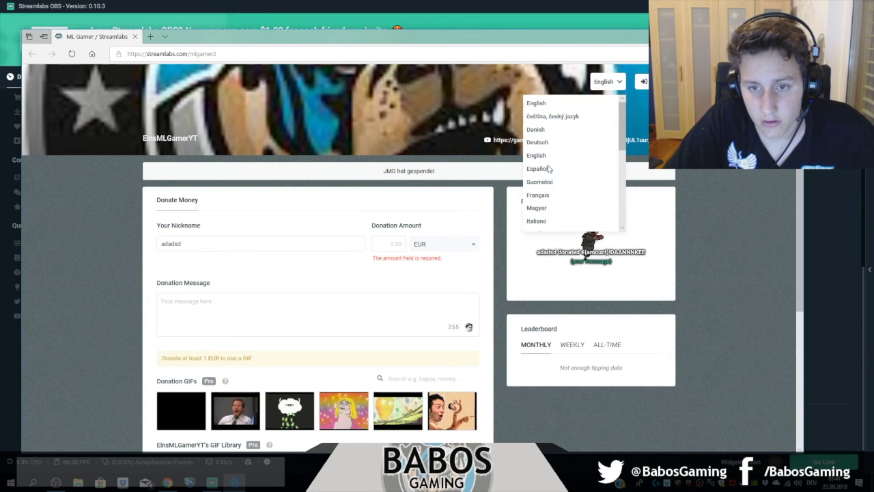
click(539, 142)
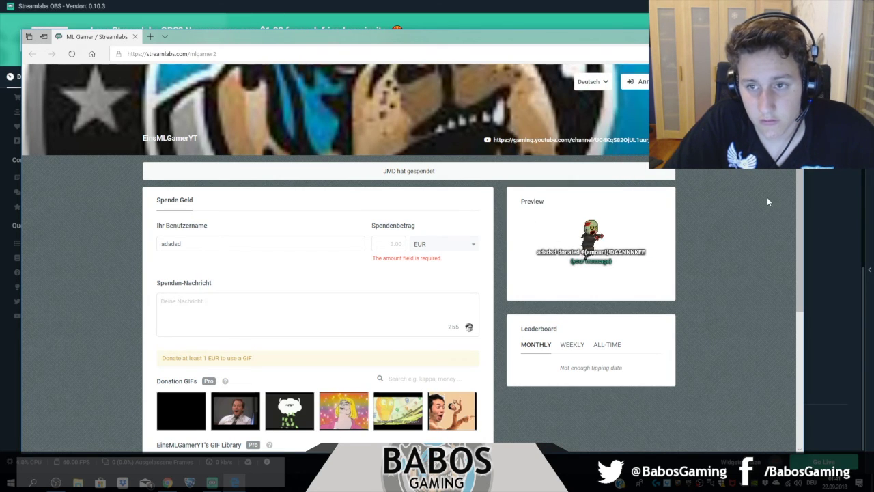
scroll(600, 284, down, 1)
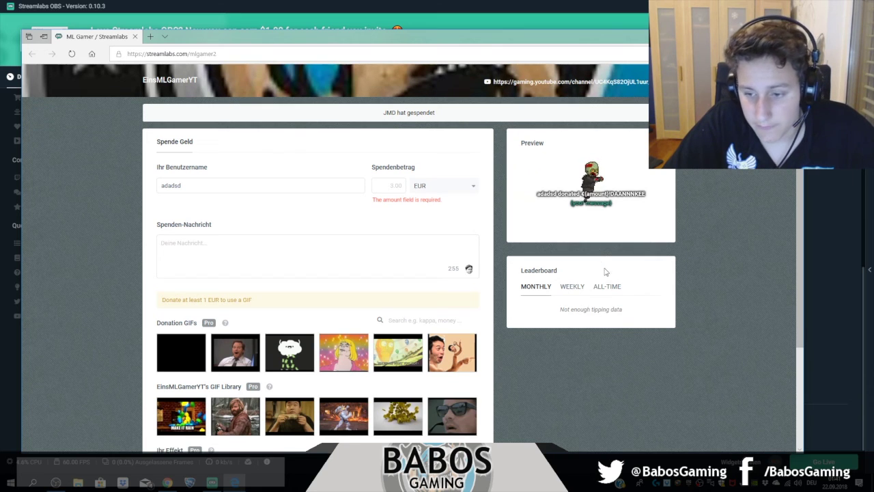
scroll(727, 261, up, 1)
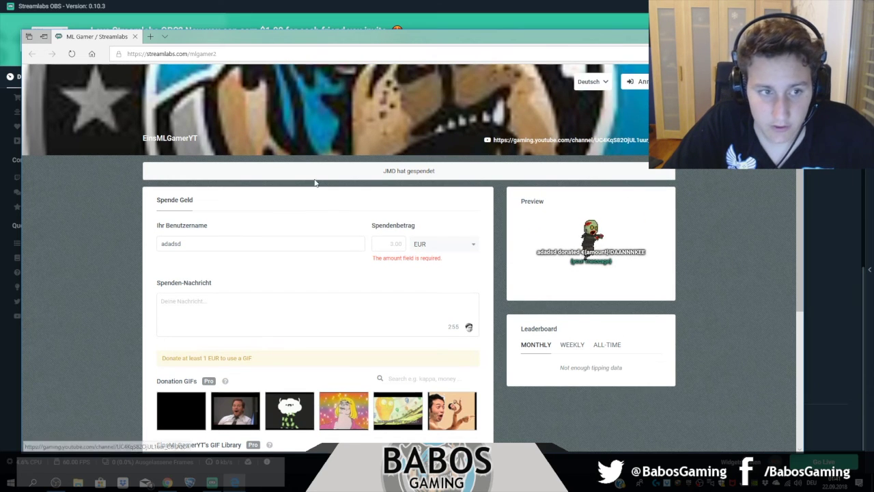
click(176, 11)
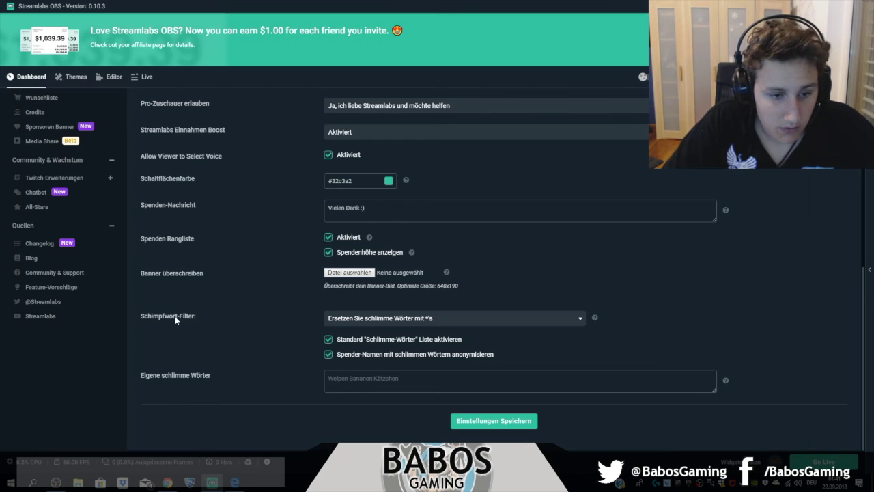
Review the profanity filter modes, keep "Ersetzen Sie schlimme Wörter mit *'s", and save the donation settings.
click(436, 318)
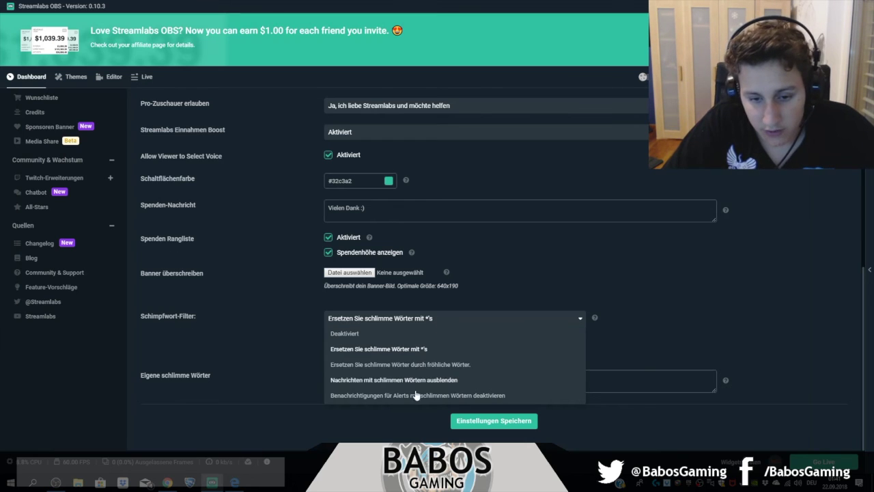
click(432, 319)
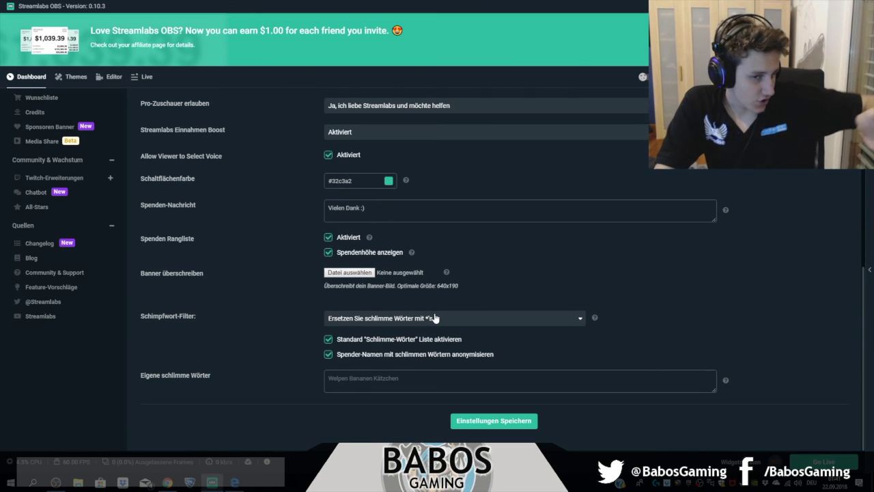
key(Tab)
key(Tab)
key(Tab)
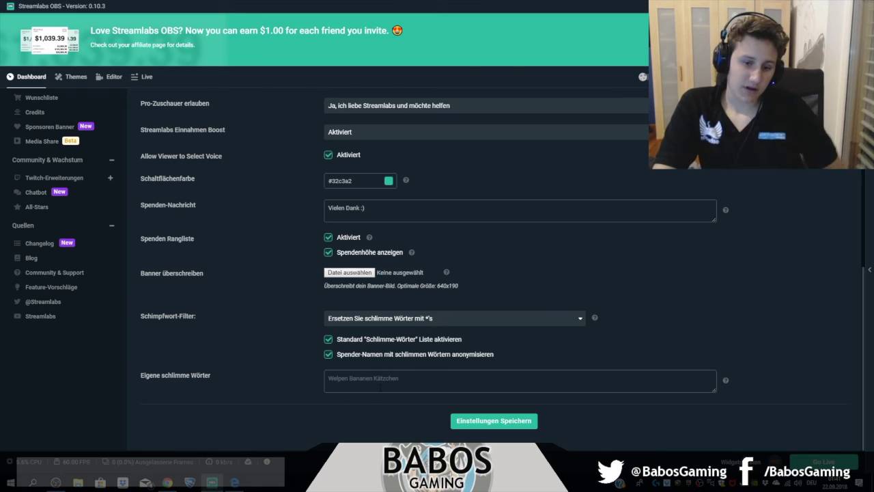
click(483, 423)
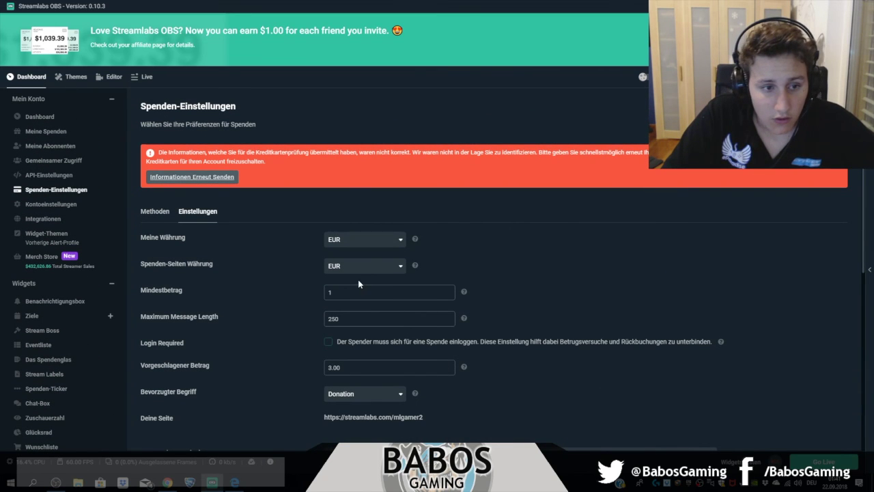
Look over the dashboard's recent events, view the Streamlabs website in Chrome, and return to Streamlabs OBS.
scroll(93, 309, down, 2)
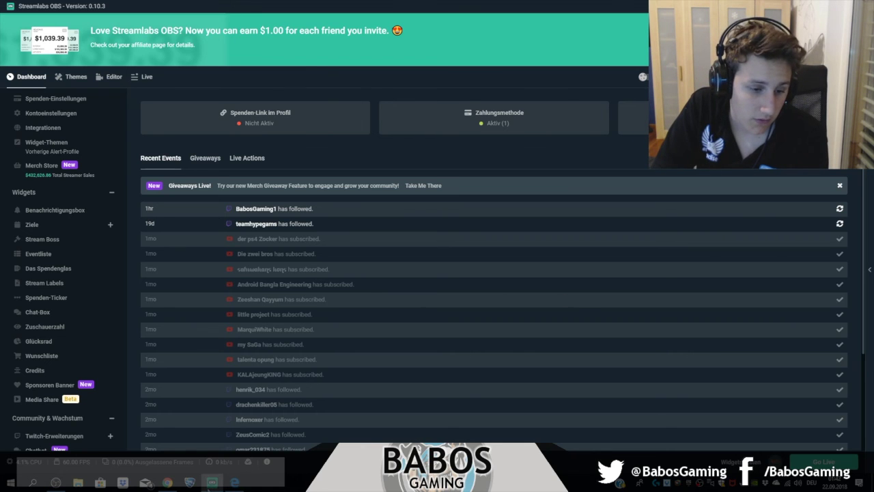
click(168, 482)
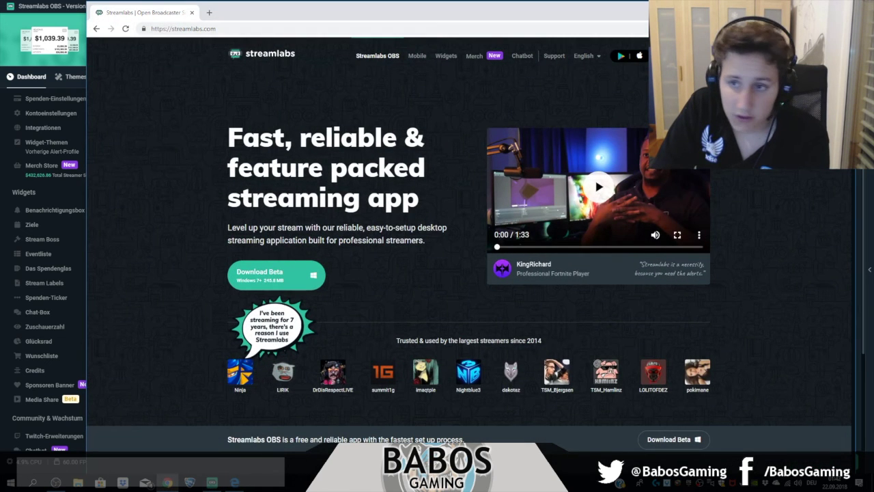
key(alt+Tab)
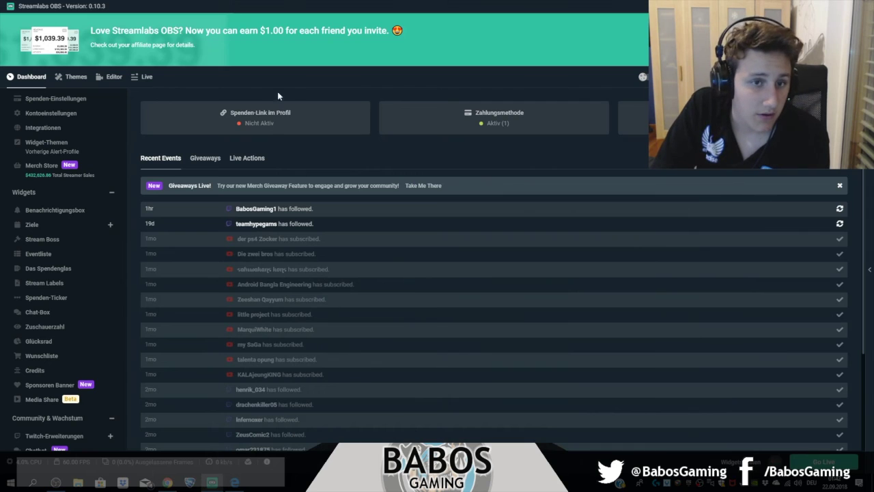
Switch to the Editor and select the Alert Box source in the Live Screen scene.
click(140, 77)
click(111, 77)
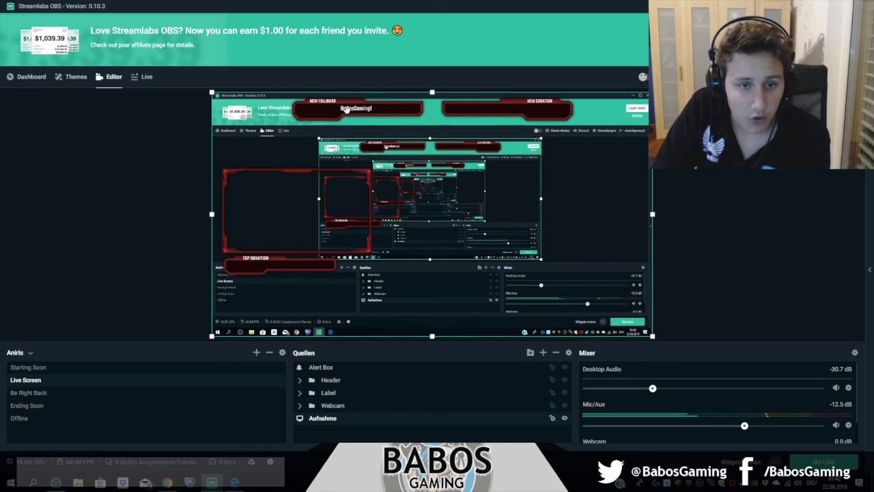
click(341, 380)
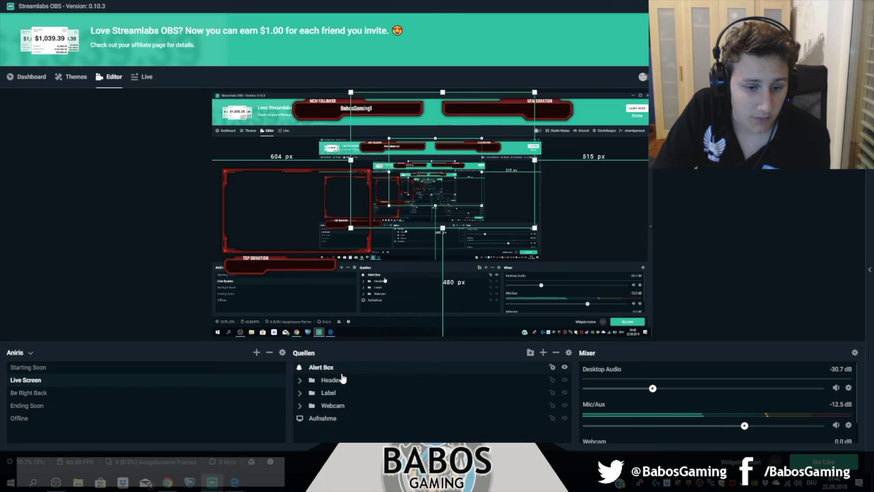